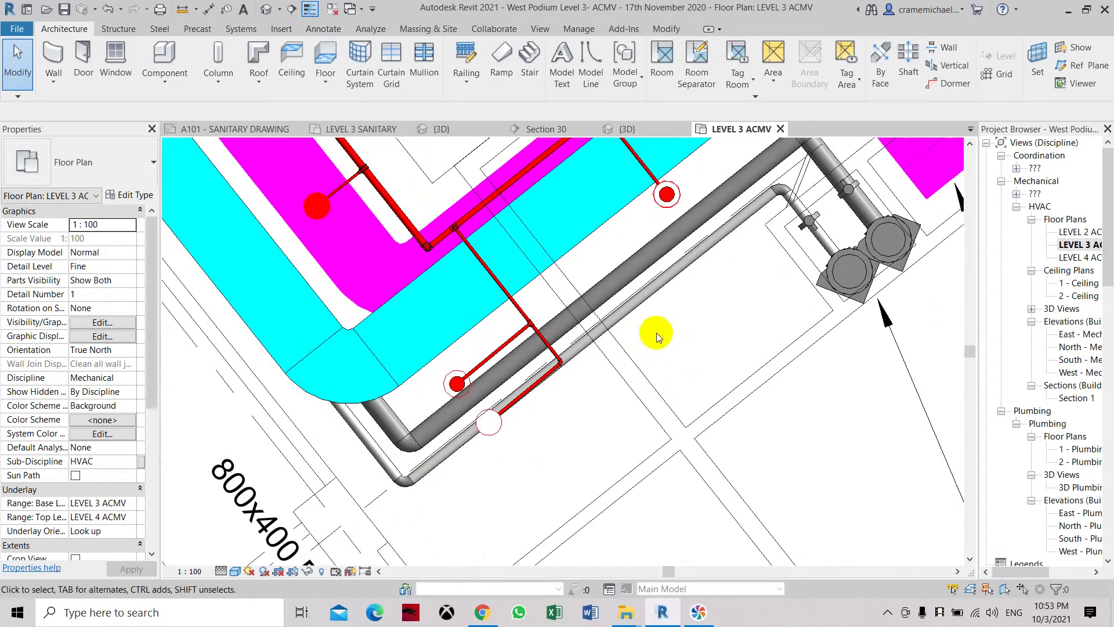
# Step: Select the nine-element chilled water CHWS/R pipe network using Tab to pick the connected branch
pyautogui.scroll(-2, 792, 300)
pyautogui.moveTo(810, 269); pyautogui.dragTo(734, 352, button='middle')
pyautogui.scroll(2, 734, 352)
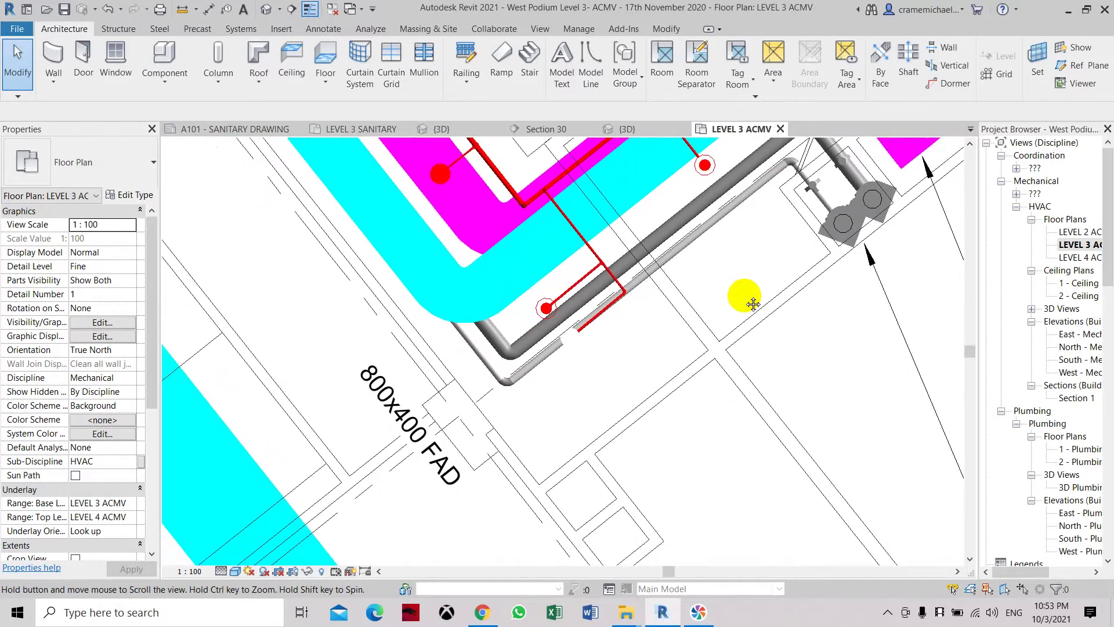
pyautogui.moveTo(797, 177); pyautogui.dragTo(757, 251, button='middle')
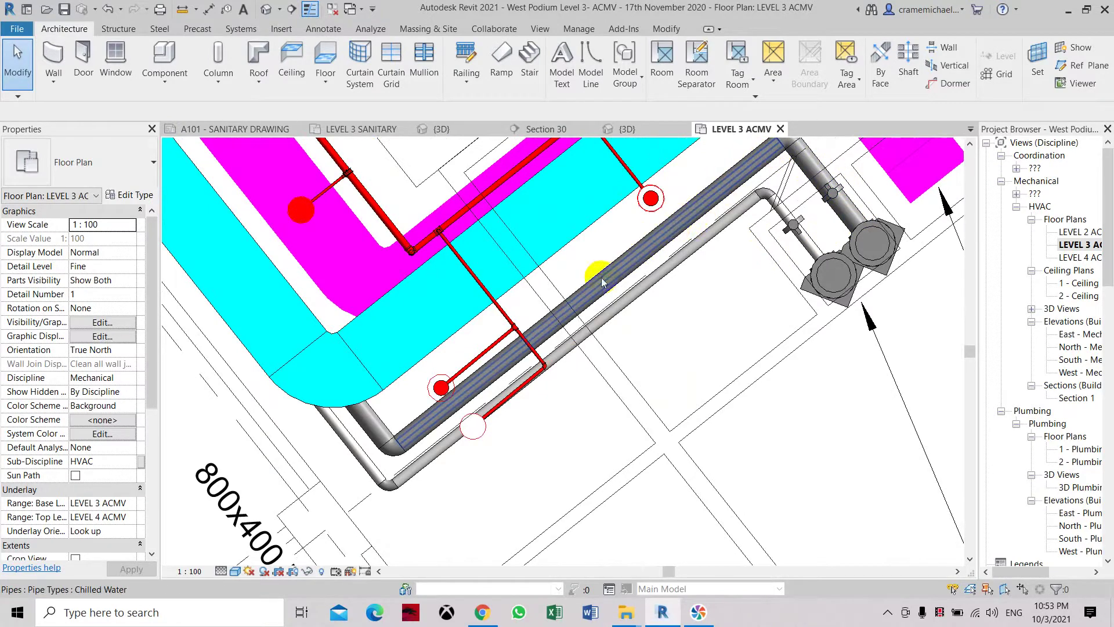
pyautogui.click(383, 437)
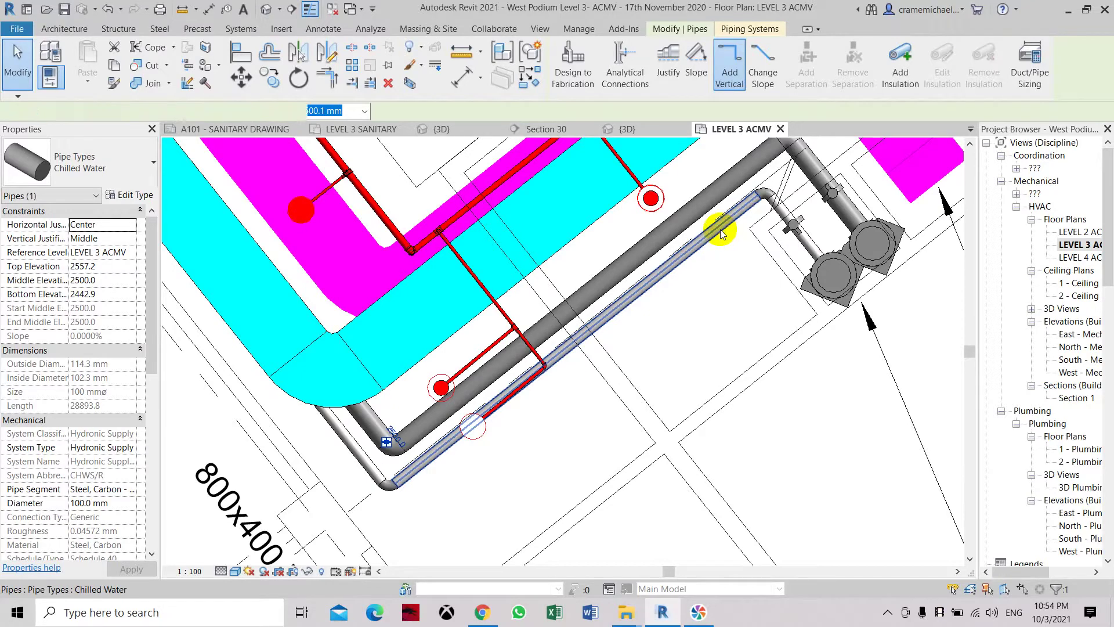
pyautogui.click(721, 234)
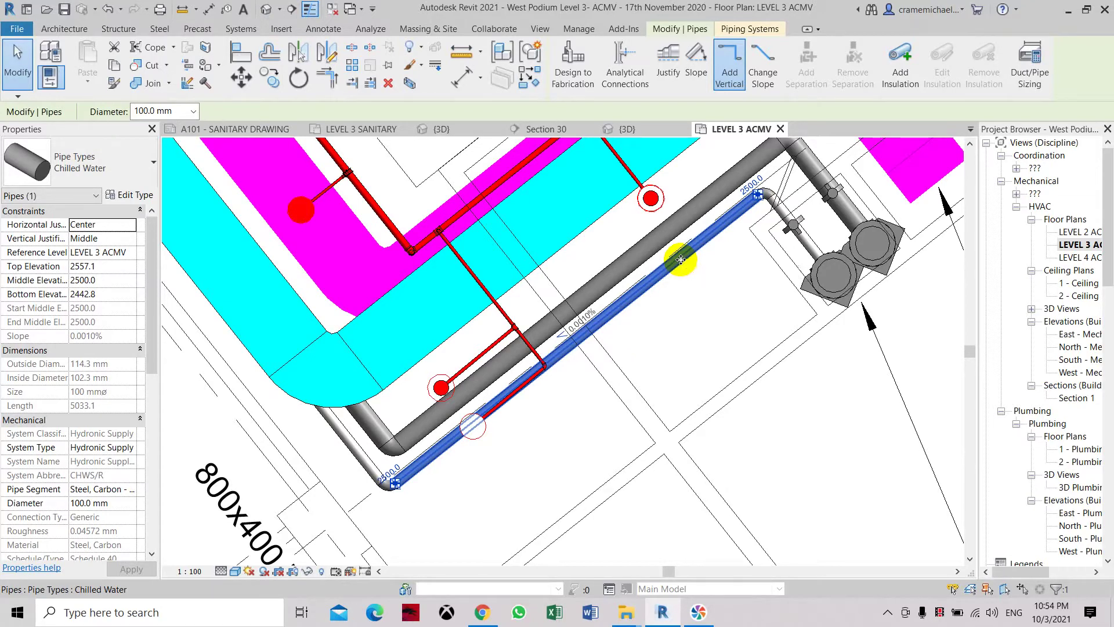
pyautogui.press('Tab')
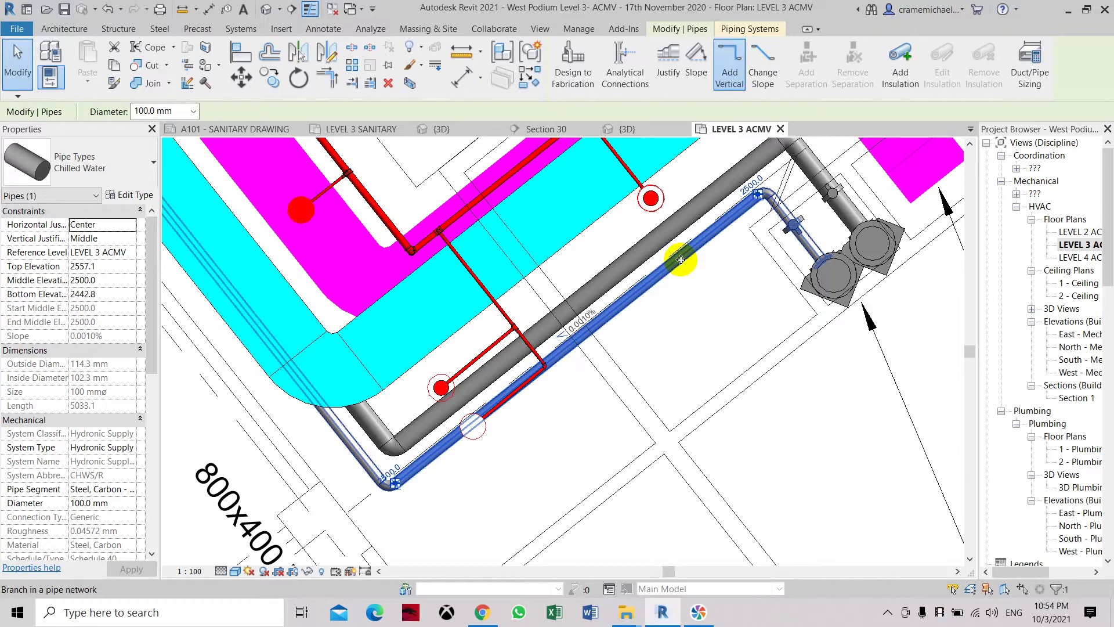
pyautogui.click(681, 259)
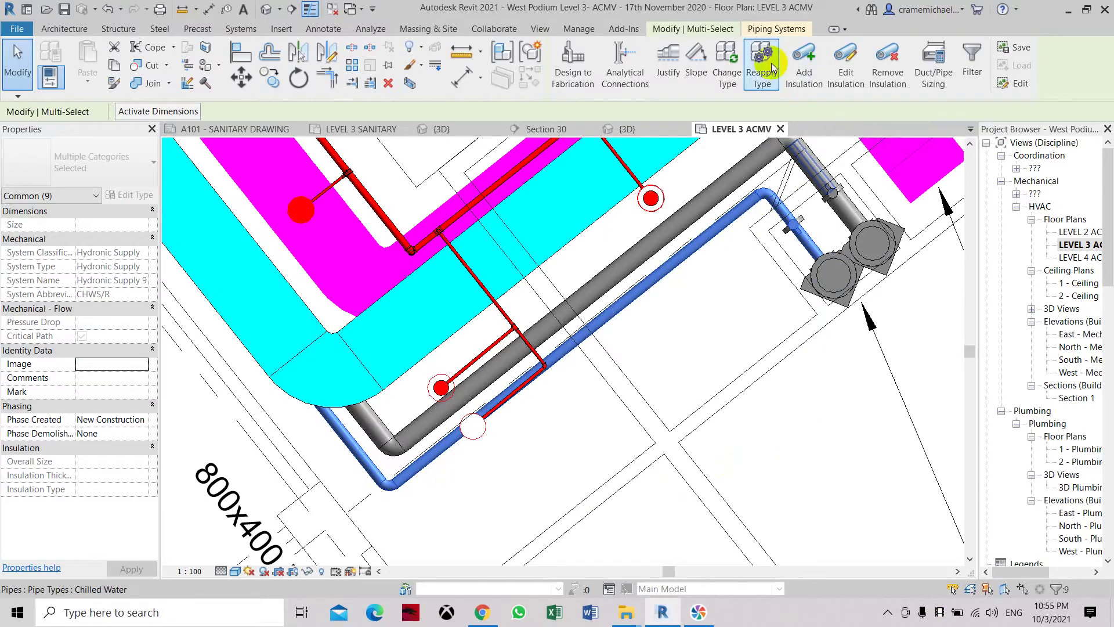
# Step: Add 50 mm PVC Jacketed Fiberglass insulation, replacing existing insulation, and open its type properties
pyautogui.click(803, 73)
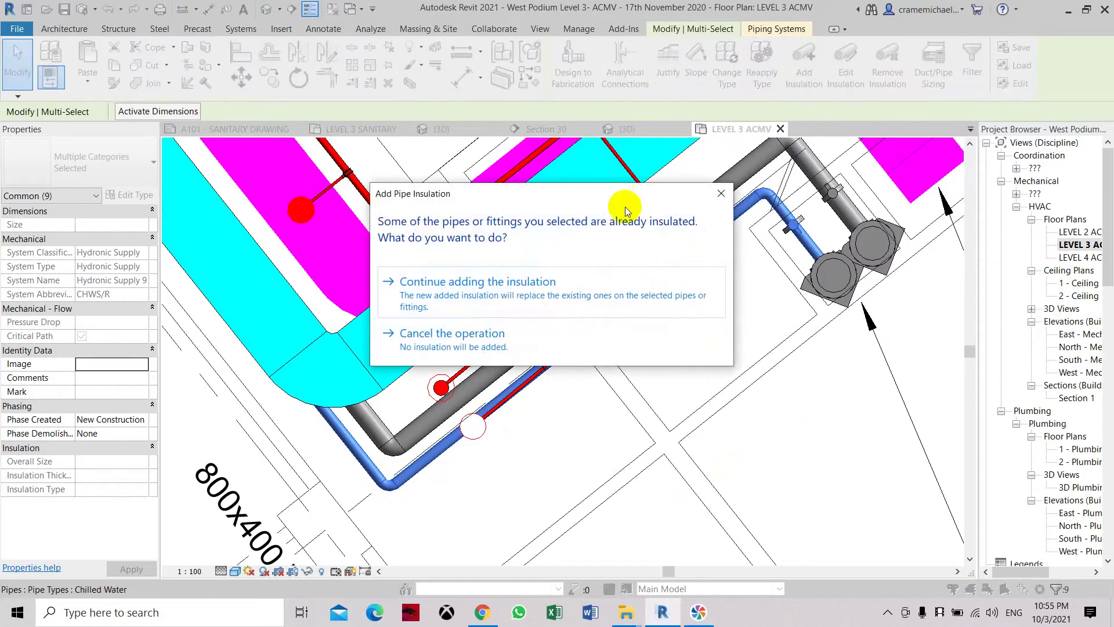
pyautogui.click(549, 285)
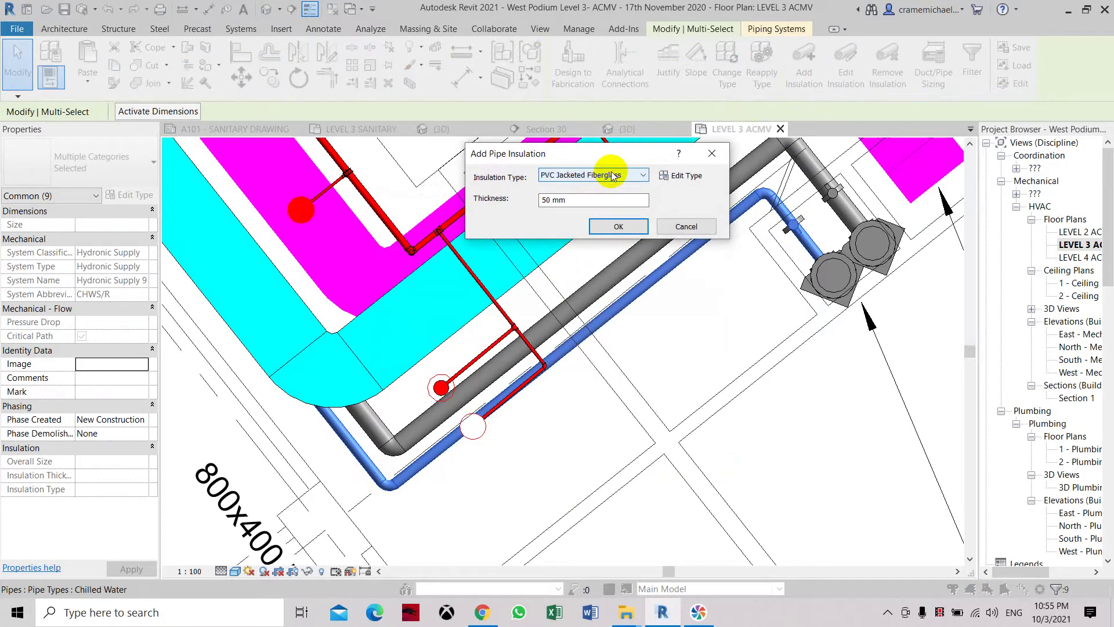
pyautogui.click(680, 175)
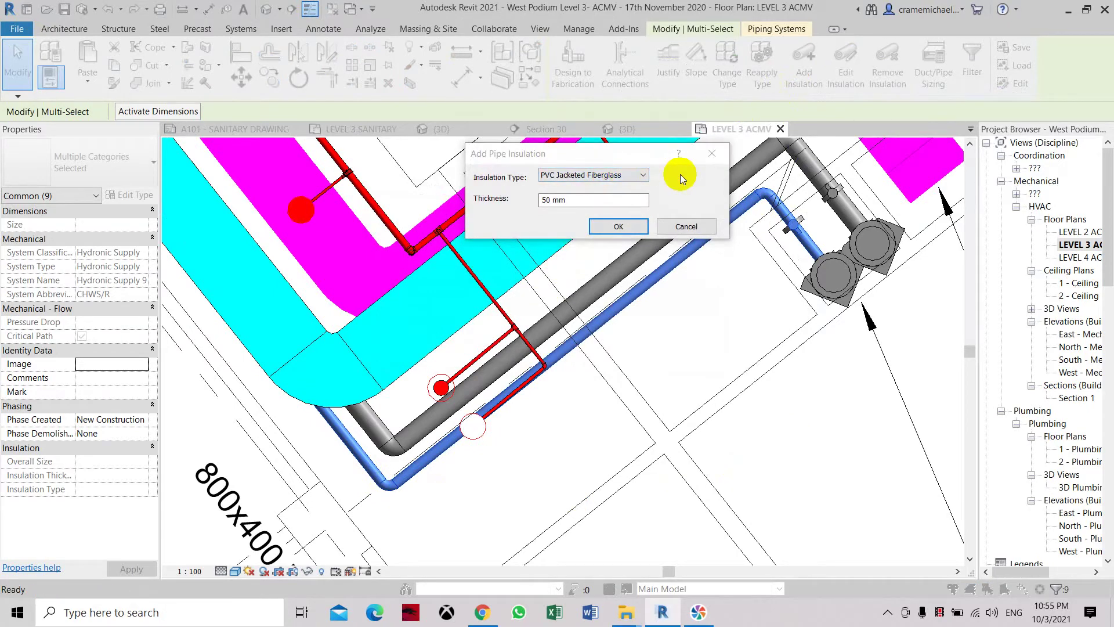
pyautogui.click(912, 195)
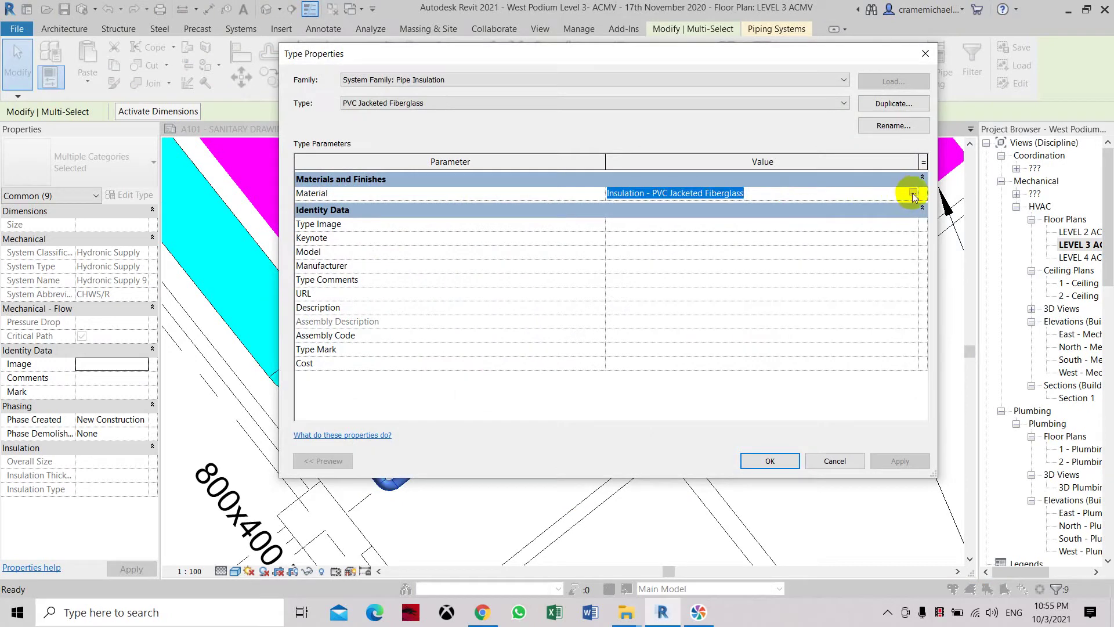
# Step: Set the insulation material to Insulation - Fiberglass and wrap the pipes in 50 mm insulation
pyautogui.click(912, 194)
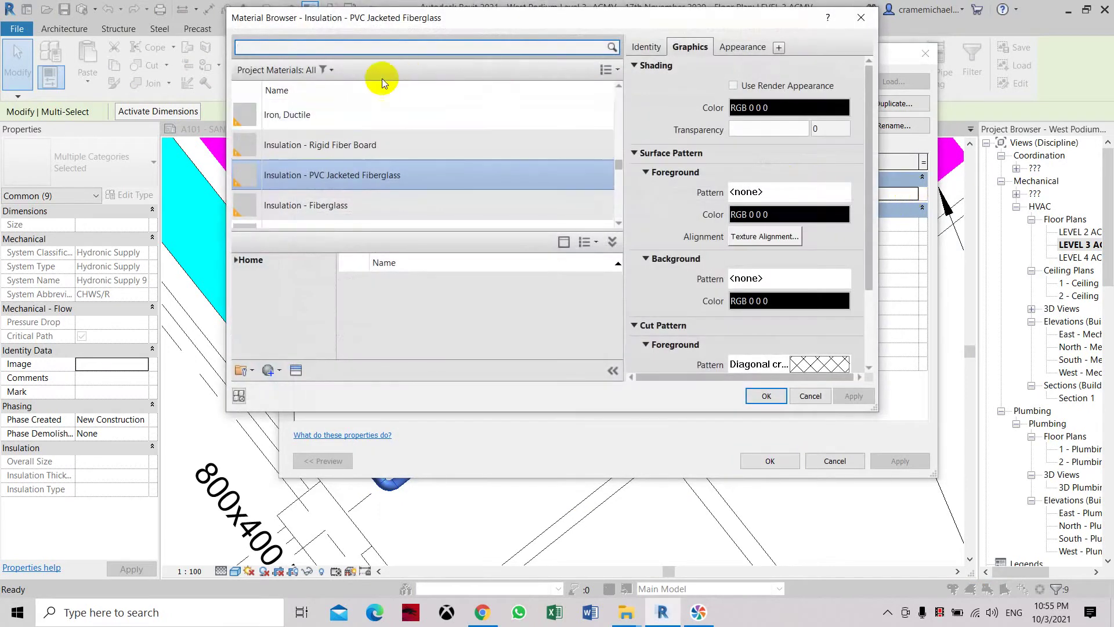
pyautogui.scroll(-1, 383, 206)
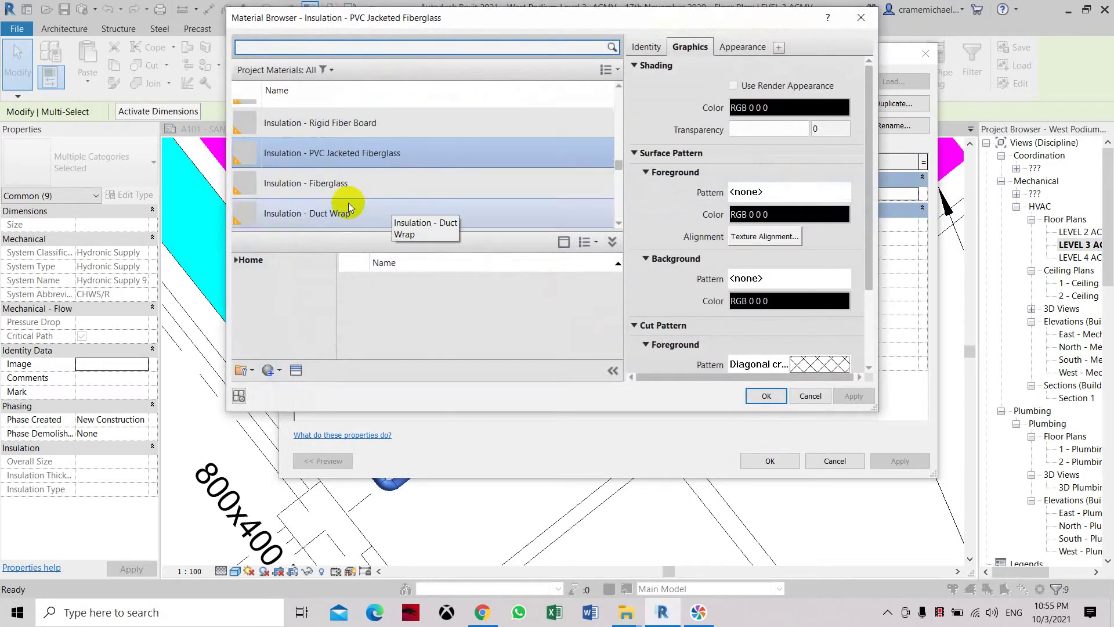
pyautogui.click(349, 184)
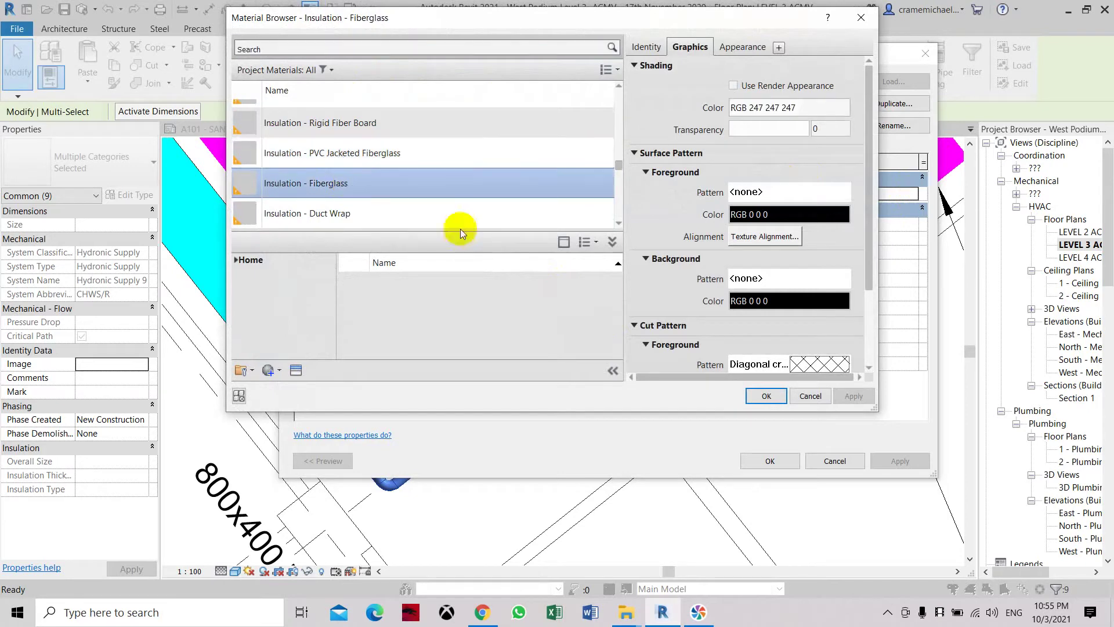
pyautogui.click(767, 396)
pyautogui.click(887, 462)
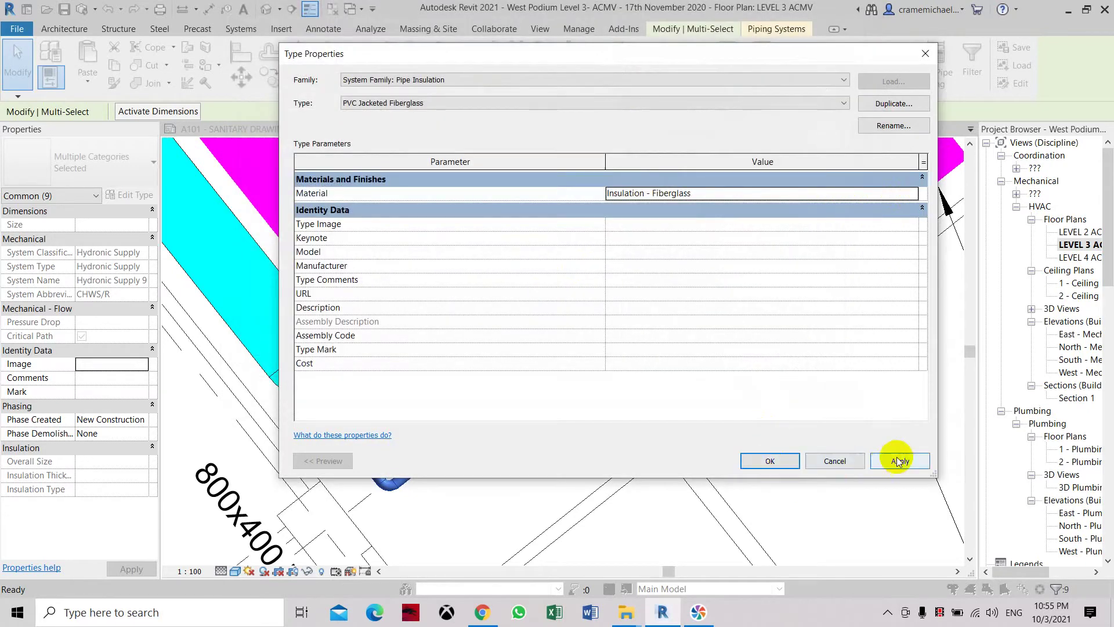
pyautogui.click(771, 461)
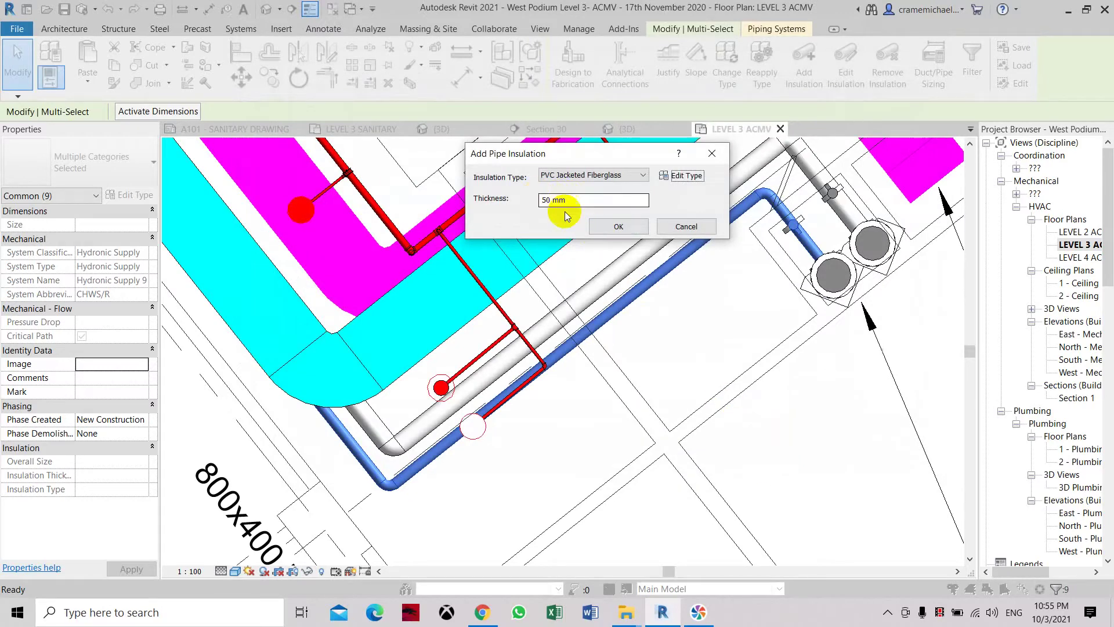
pyautogui.click(620, 226)
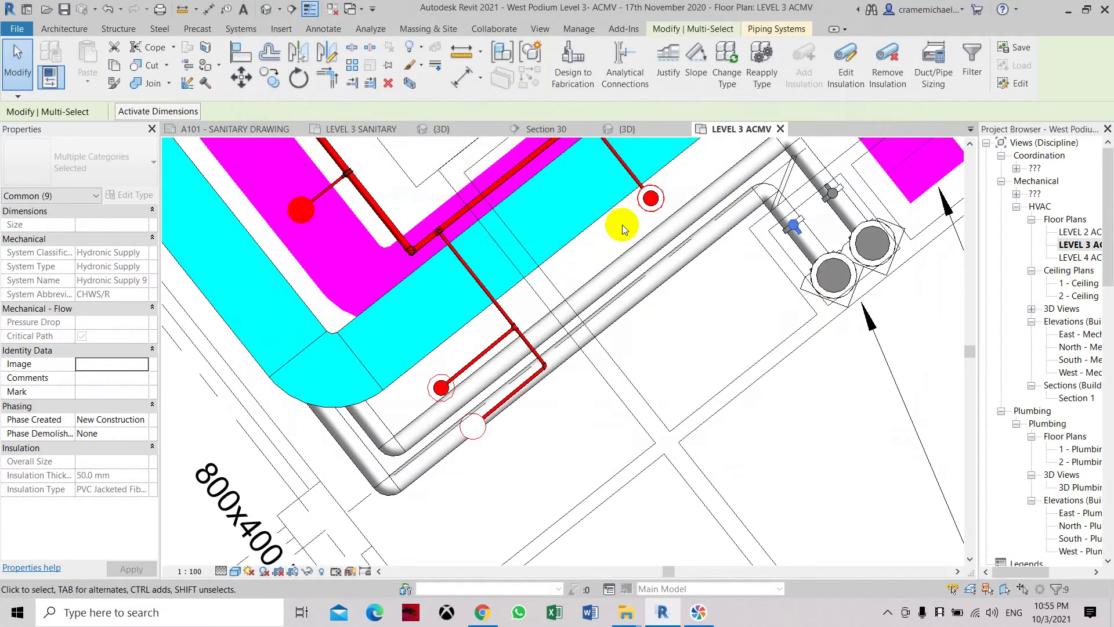
# Step: Switch from the LEVEL 3 ACMV floor plan to the {3D} view
pyautogui.moveTo(751, 333); pyautogui.dragTo(721, 369, button='middle')
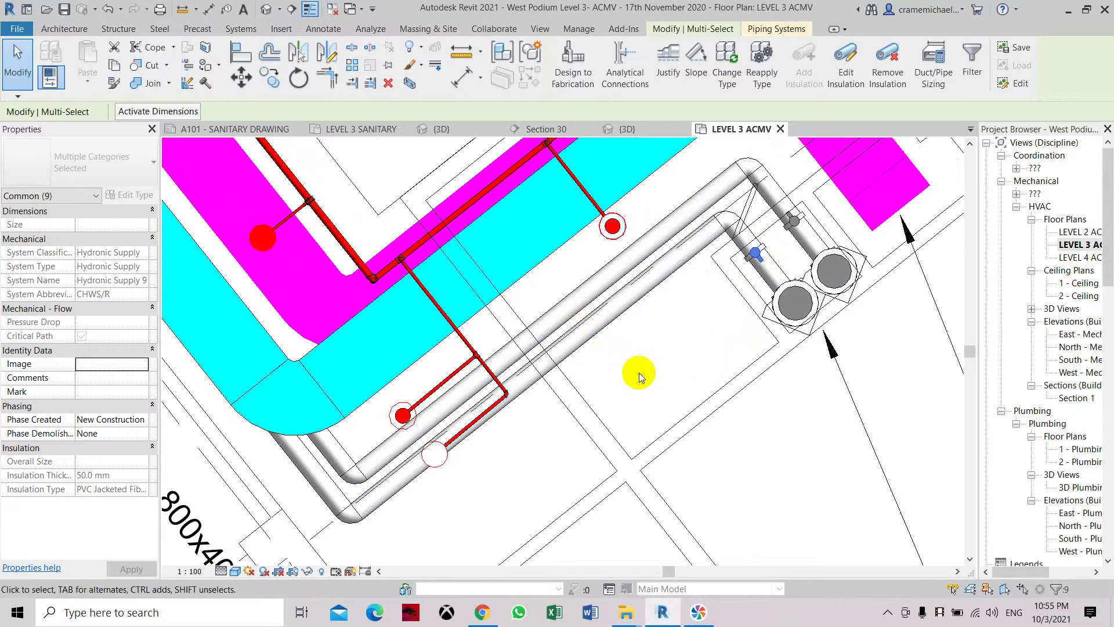
pyautogui.scroll(-2, 639, 372)
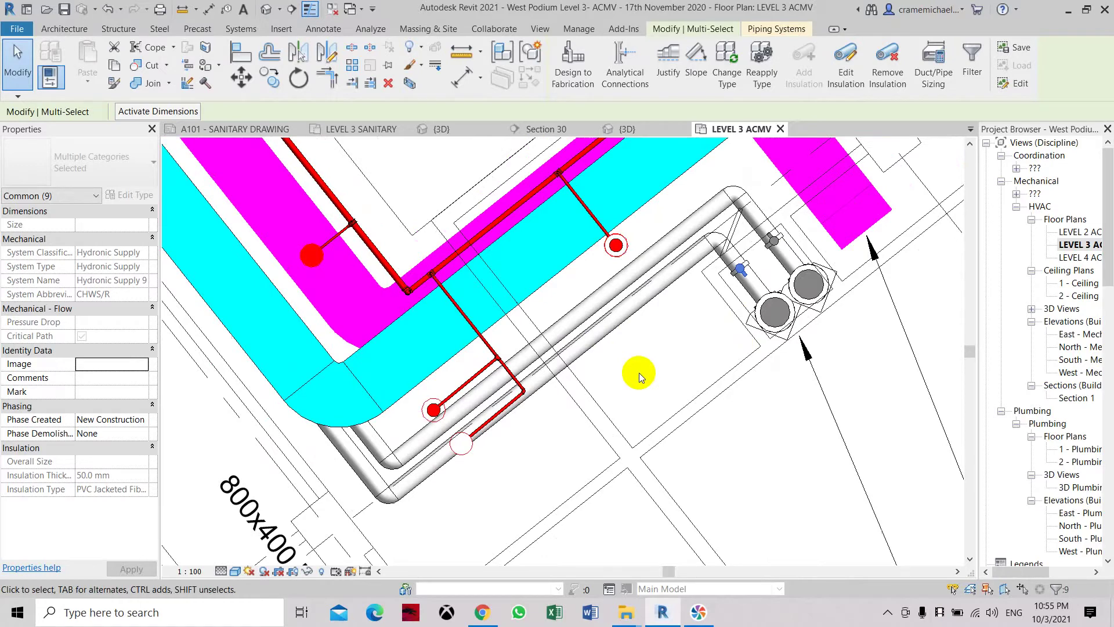
pyautogui.click(629, 130)
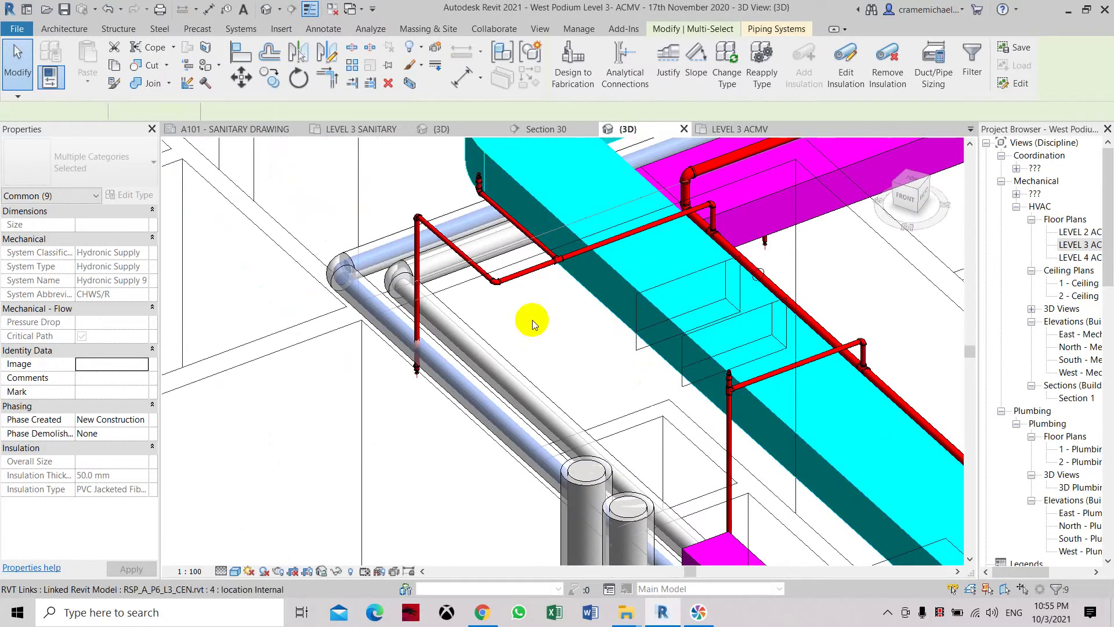
# Step: Clear the selection and set the 3D view's discipline to Architectural
pyautogui.click(532, 319)
pyautogui.scroll(-2, 531, 319)
pyautogui.moveTo(556, 372); pyautogui.dragTo(584, 343, button='middle')
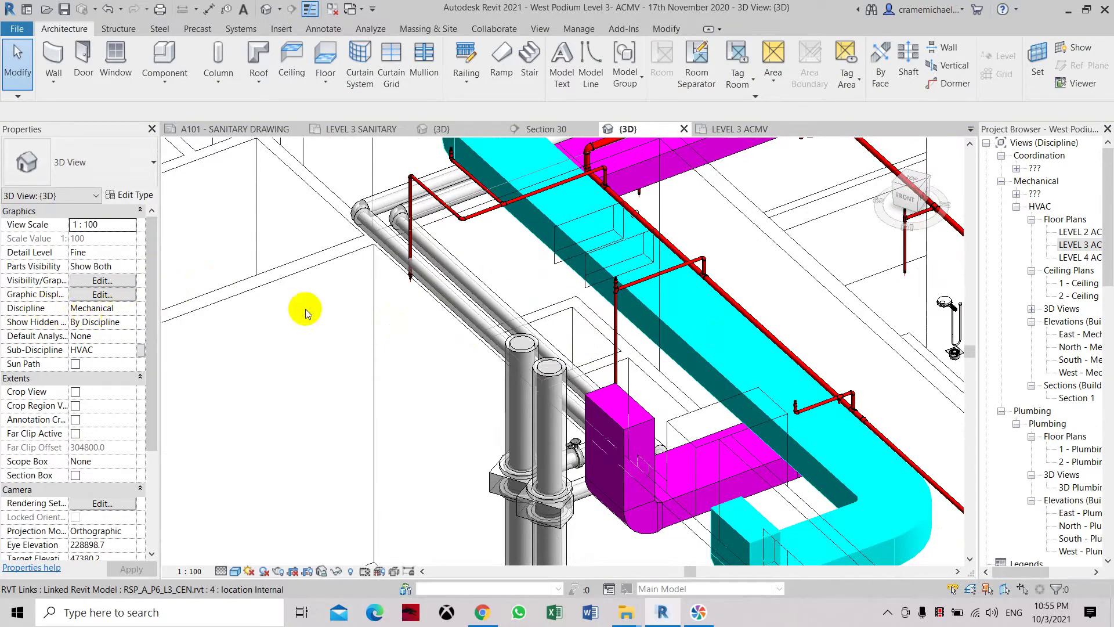
pyautogui.keyDown('ctrl'); pyautogui.scroll(2, 359, 305); pyautogui.keyUp('ctrl')
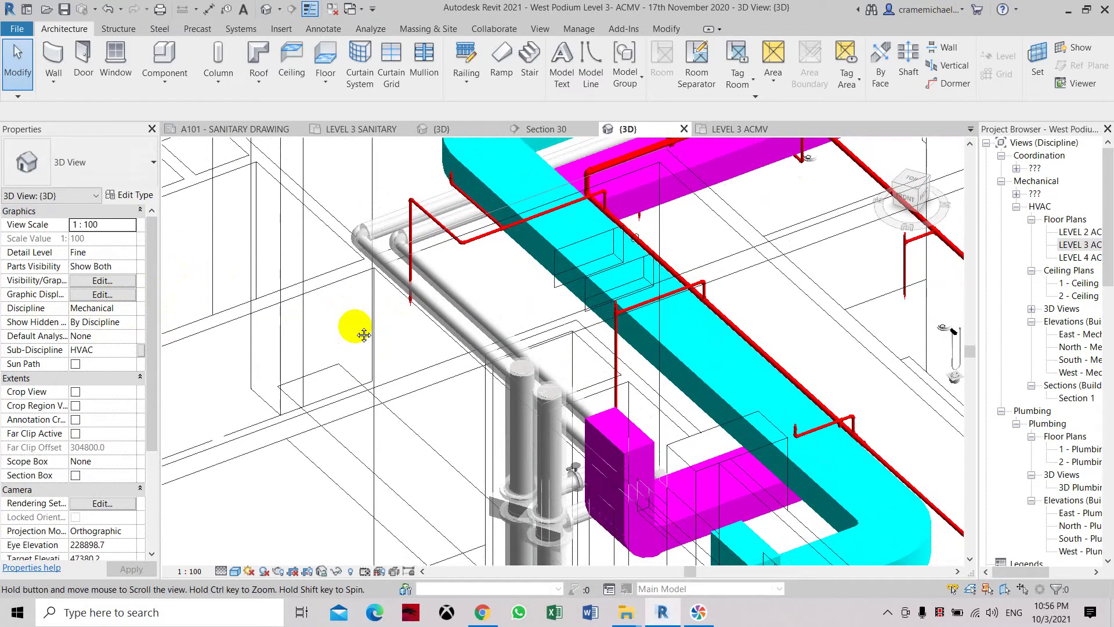
pyautogui.click(133, 308)
pyautogui.click(130, 308)
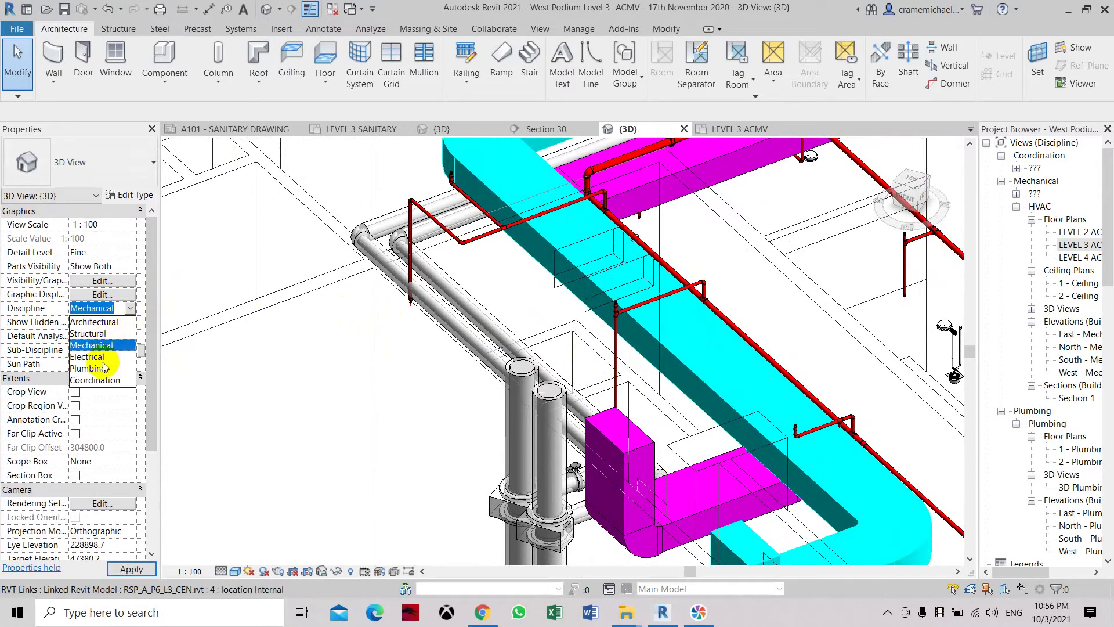
pyautogui.click(101, 322)
pyautogui.click(139, 568)
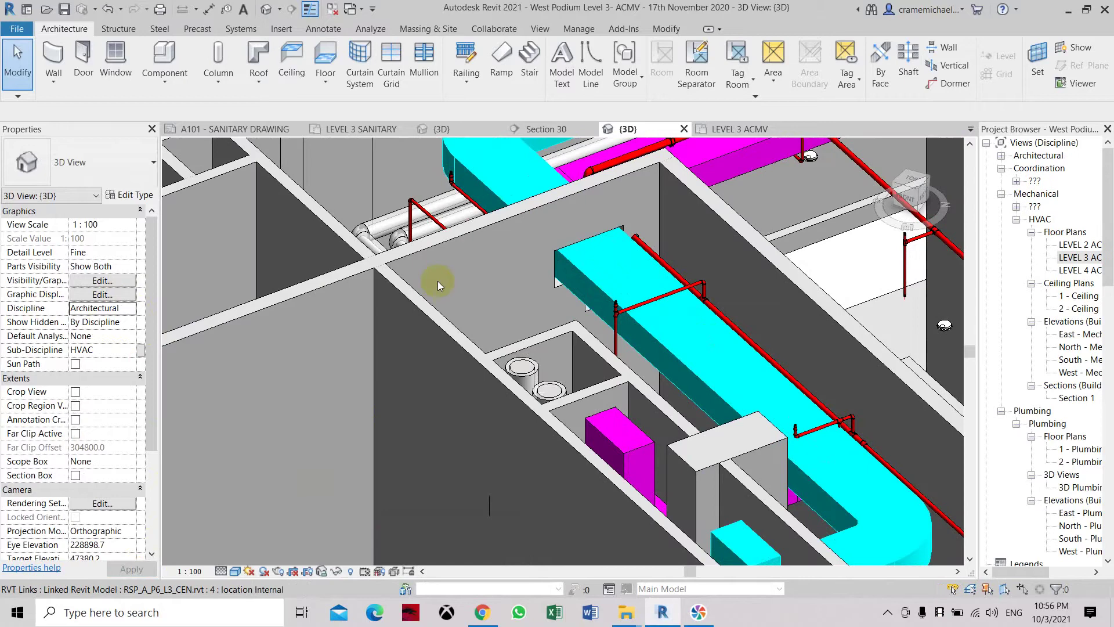
# Step: Review the walls around the pipes, then choose Mechanical discipline again
pyautogui.moveTo(438, 281); pyautogui.dragTo(432, 344, button='middle')
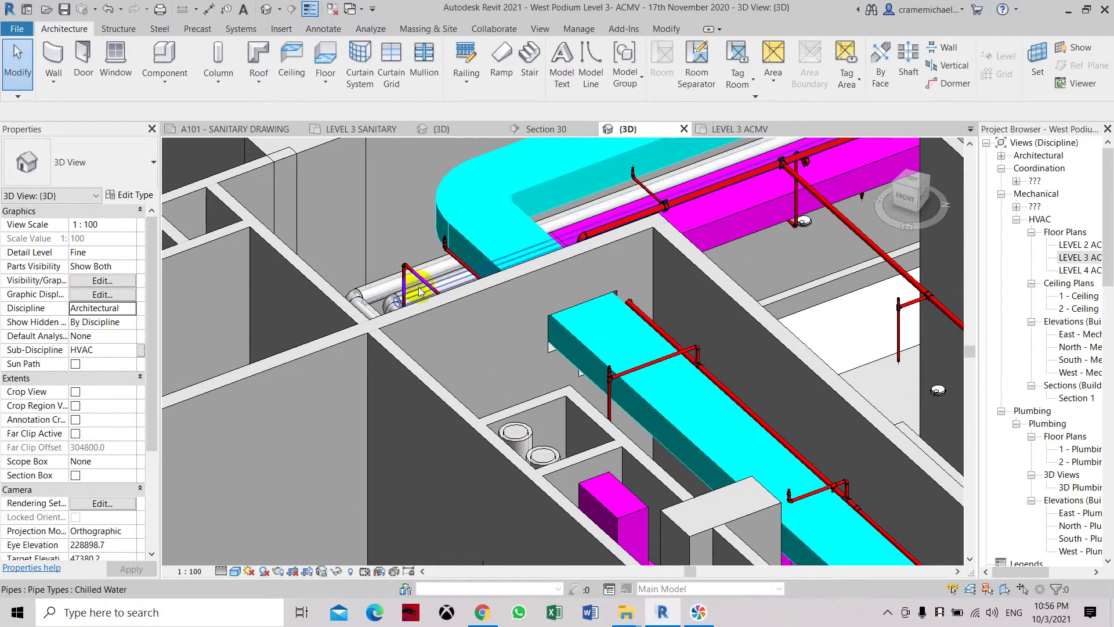
pyautogui.click(130, 308)
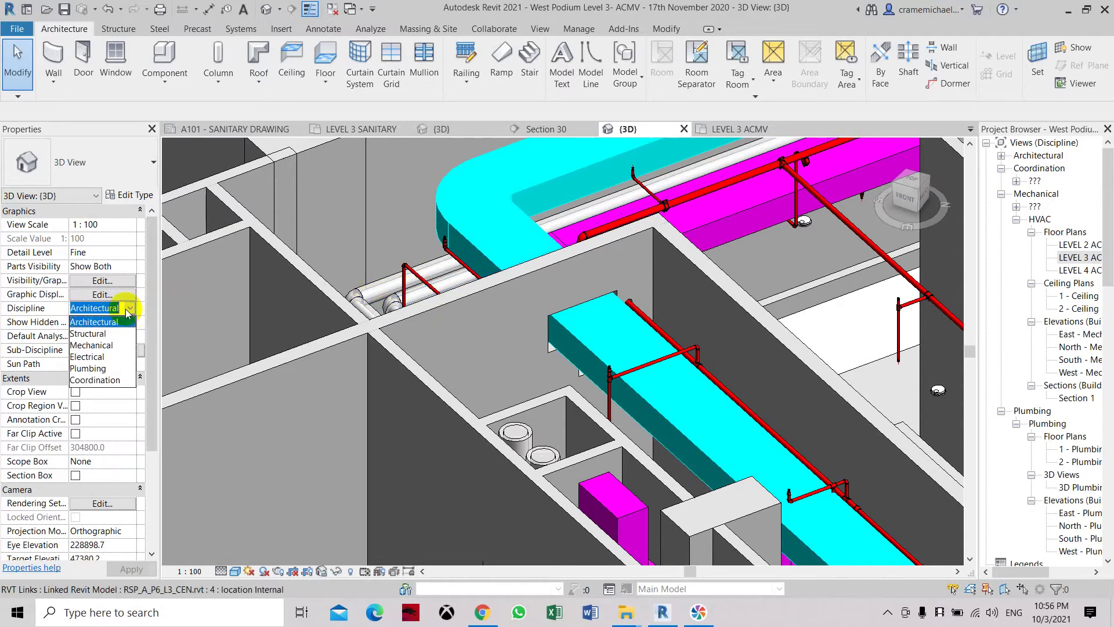
pyautogui.click(111, 345)
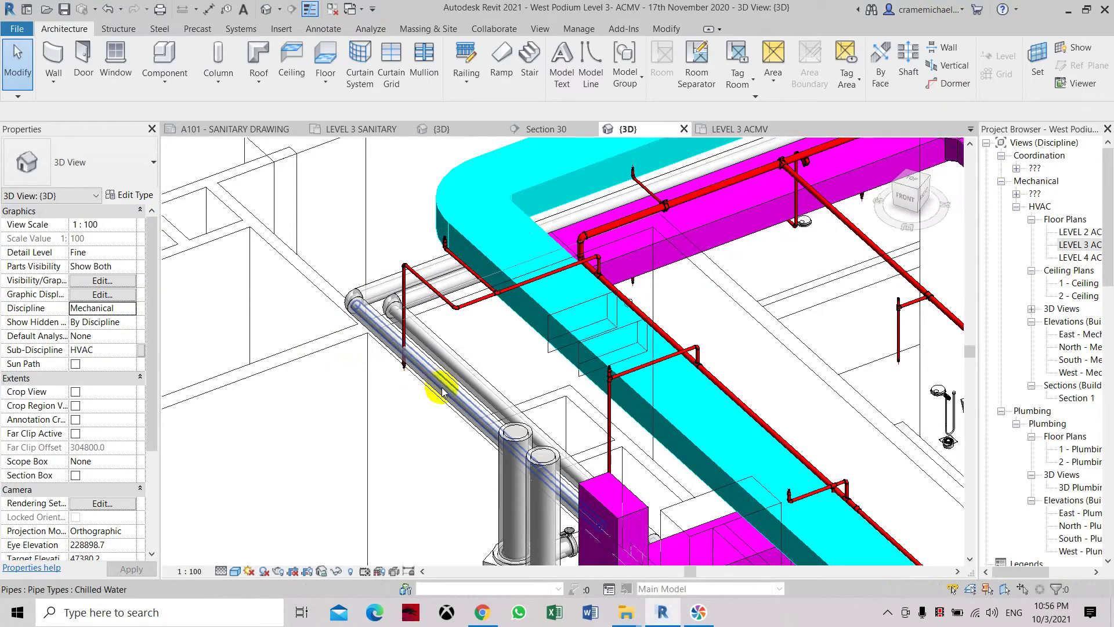
# Step: Pan and zoom the 3D view to inspect the 50 mm fiberglass insulation on the chilled water pipes
pyautogui.moveTo(455, 405); pyautogui.dragTo(462, 308, button='middle')
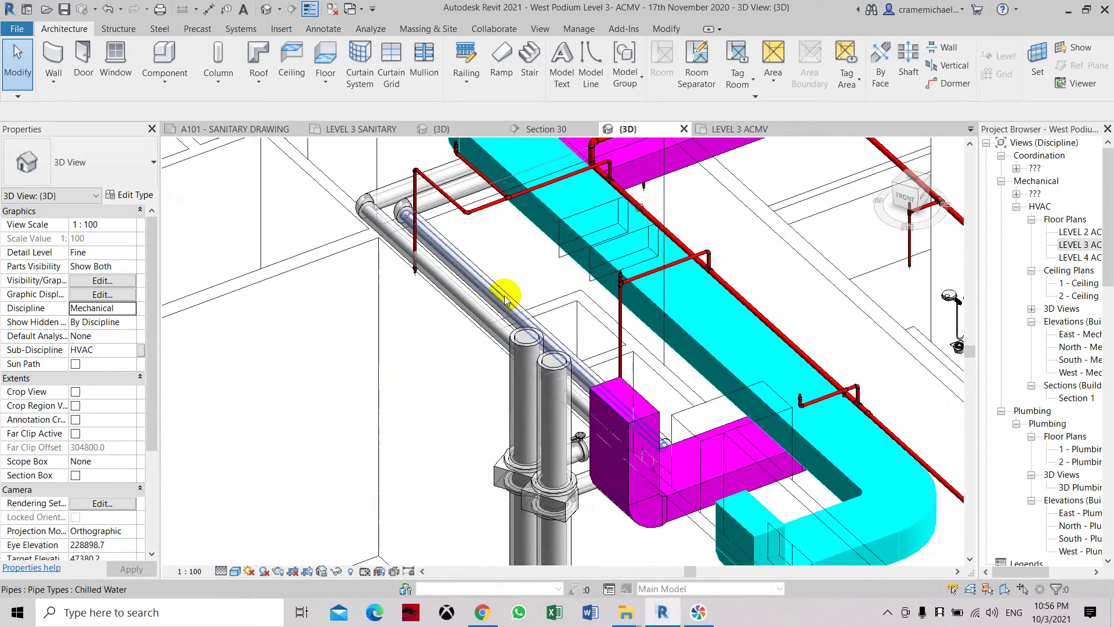
pyautogui.scroll(5, 371, 202)
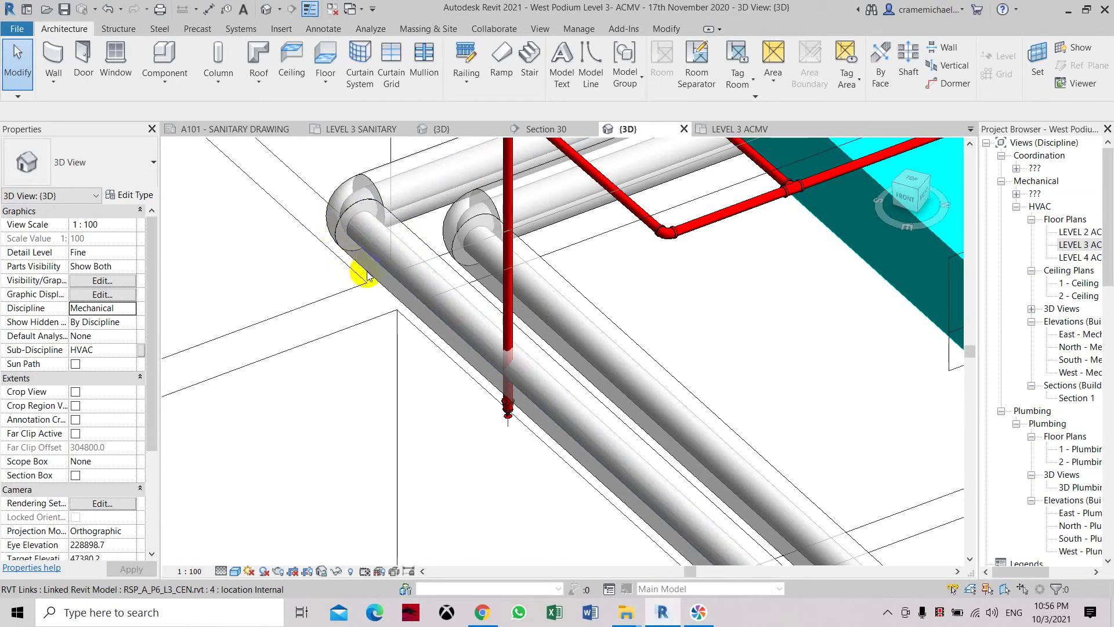
pyautogui.scroll(-5, 367, 275)
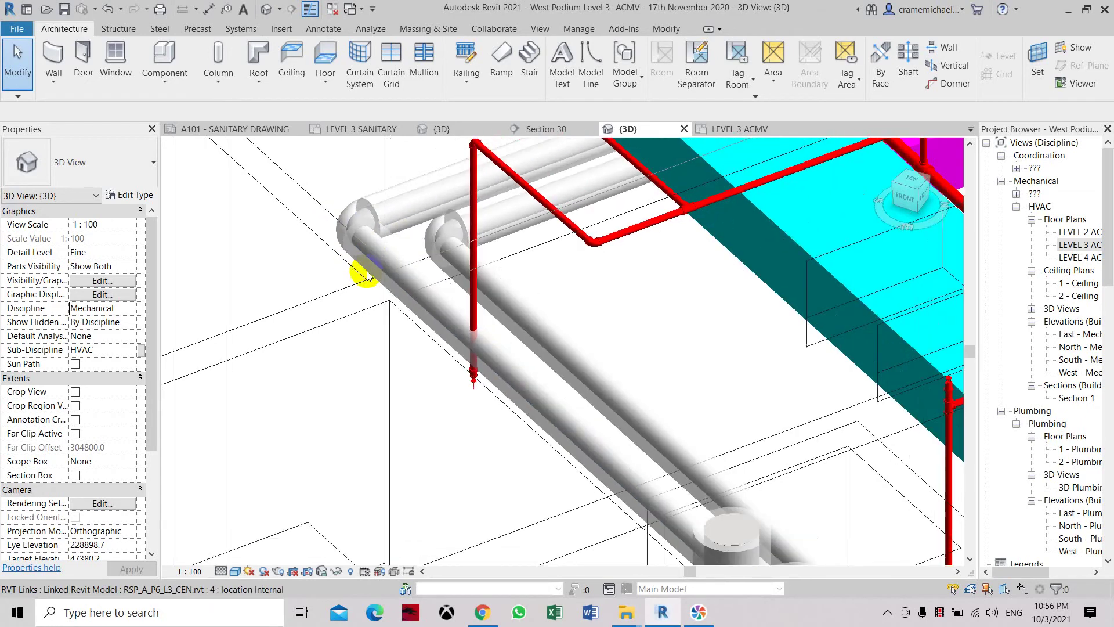
pyautogui.moveTo(572, 318); pyautogui.dragTo(587, 269, button='middle')
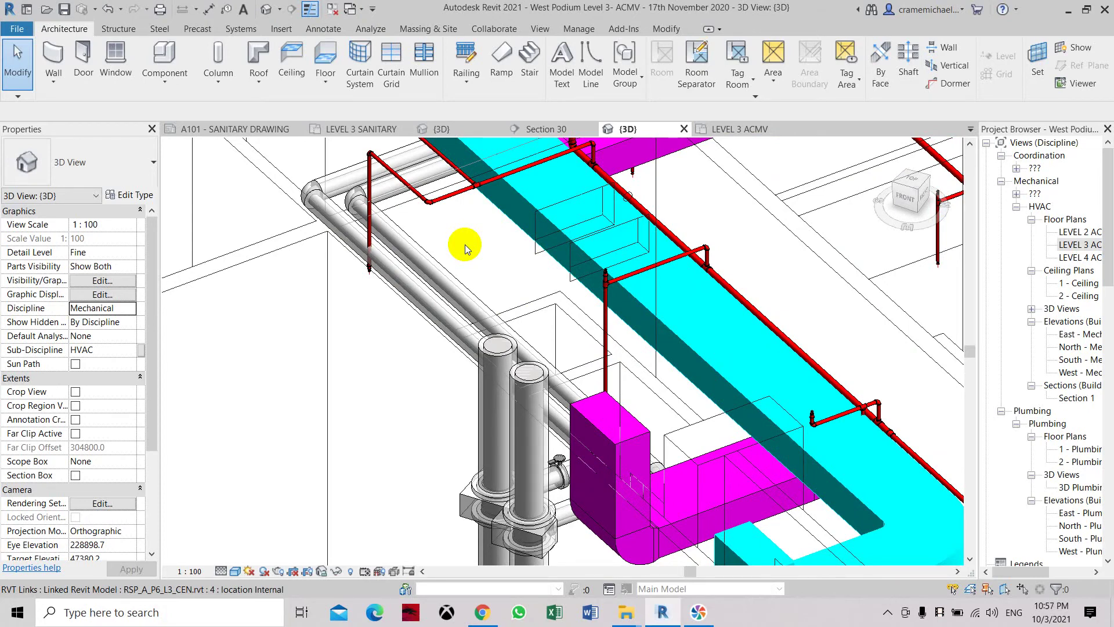
pyautogui.scroll(-1, 465, 245)
pyautogui.moveTo(510, 258); pyautogui.dragTo(486, 272, button='middle')
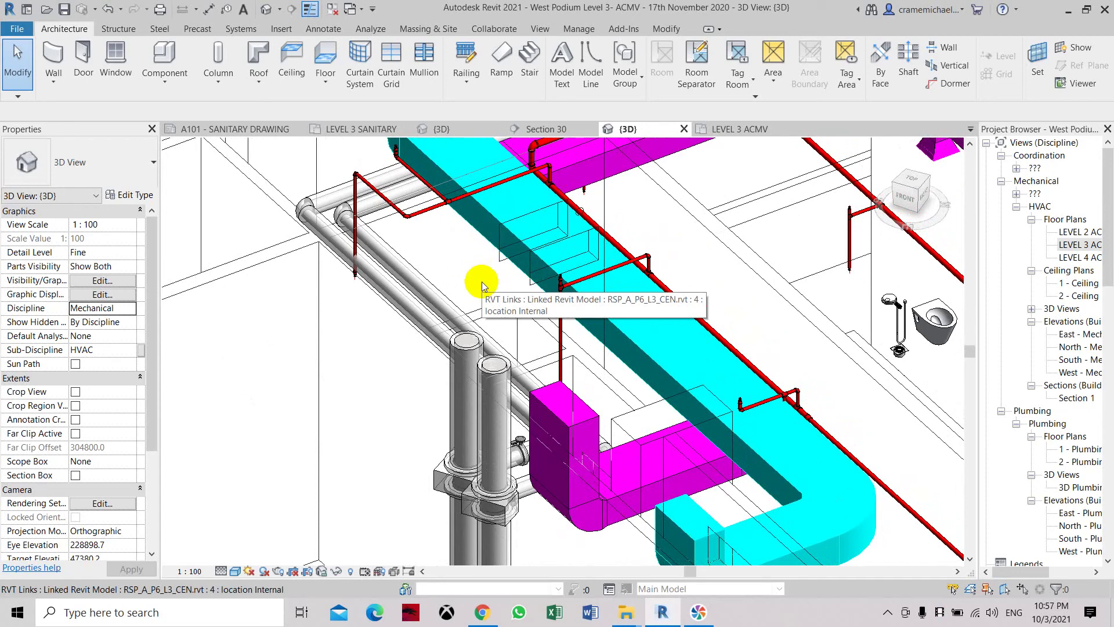
pyautogui.moveTo(514, 386); pyautogui.dragTo(583, 371, button='middle')
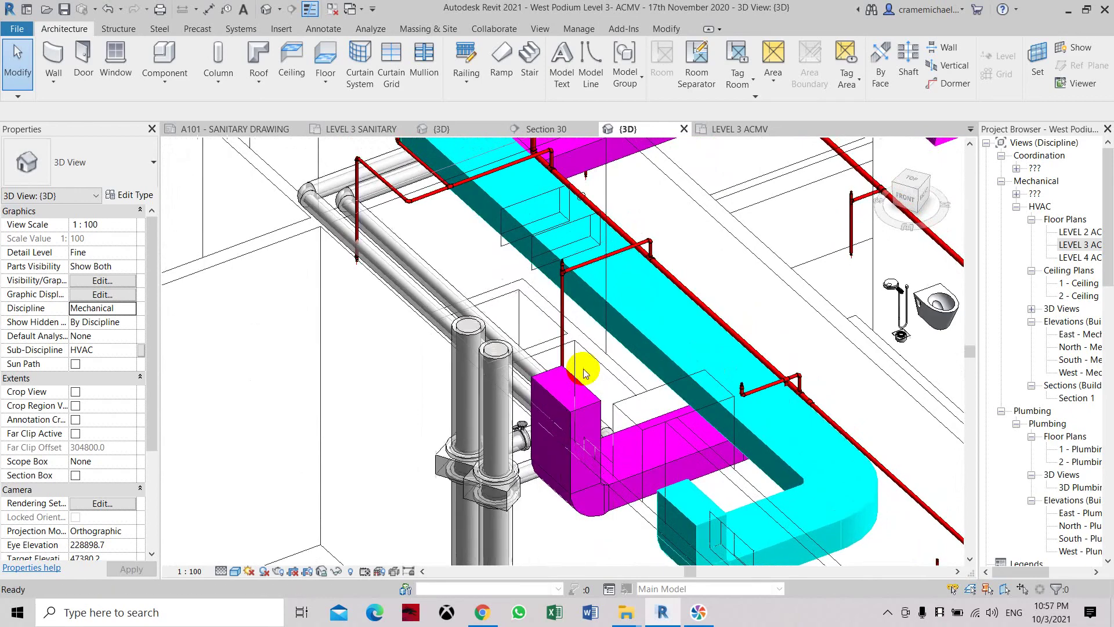